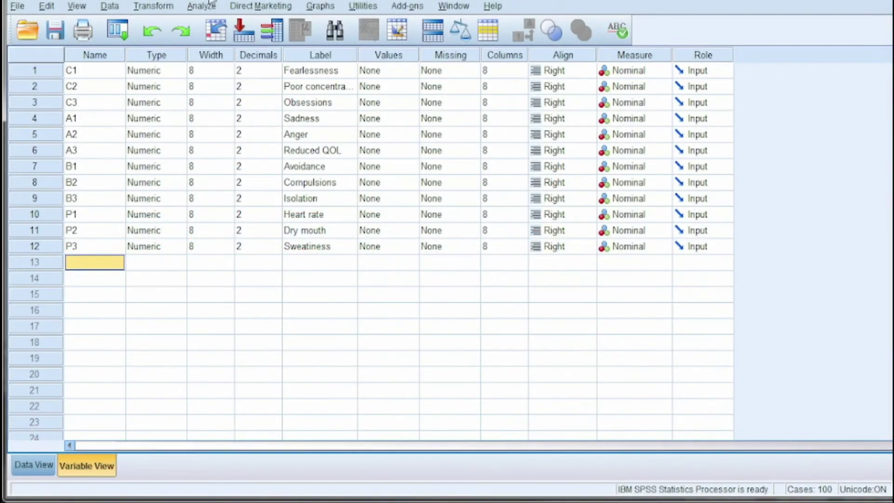
# Step: Launch IBM SPSS Amos from the Analyze menu with the current dataset
pyautogui.click(210, 7)
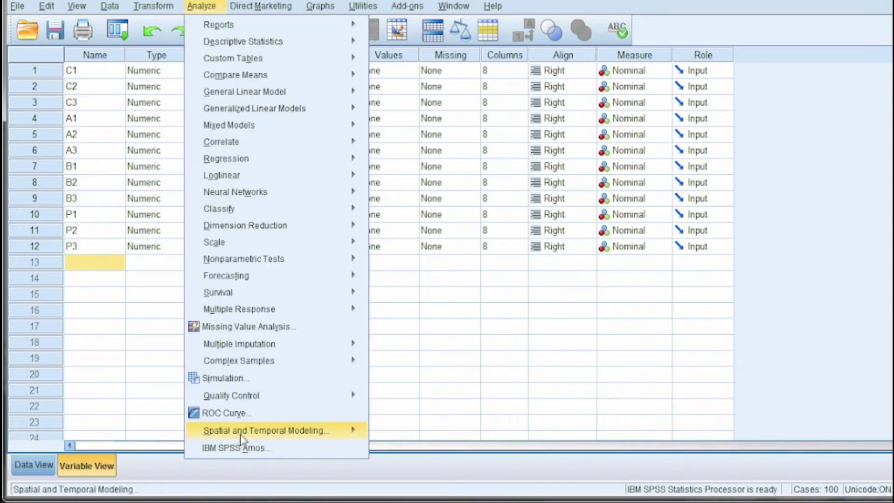
pyautogui.click(241, 446)
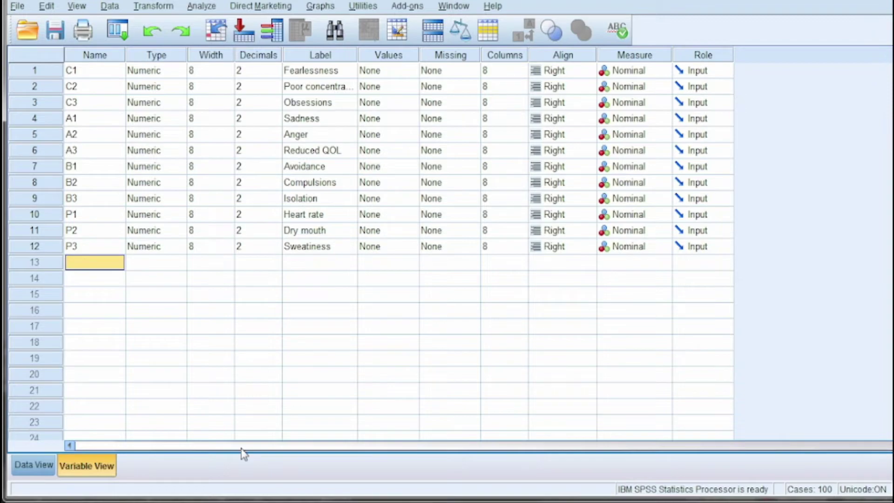
# Step: Bring the CFA Datasheet window forward, then draw a third latent ellipse with its first indicator
pyautogui.moveTo(540, 501)
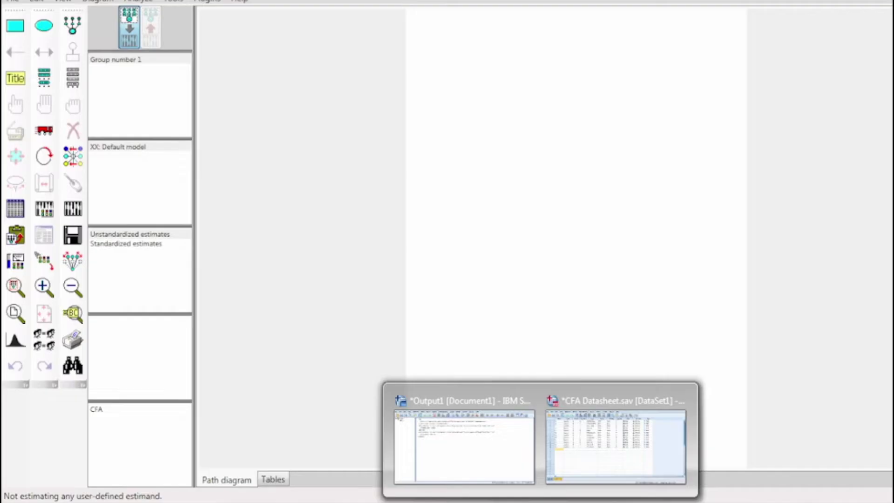
pyautogui.click(581, 415)
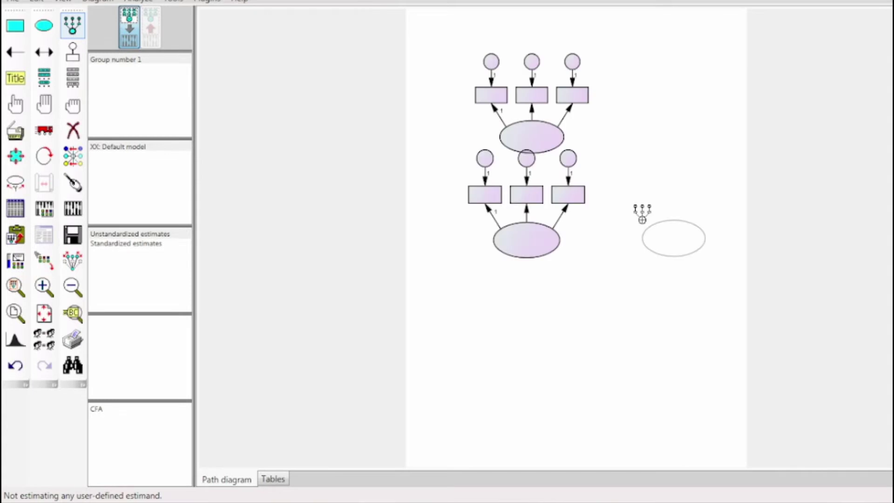
pyautogui.moveTo(642, 220); pyautogui.dragTo(640, 223)
pyautogui.click(659, 233)
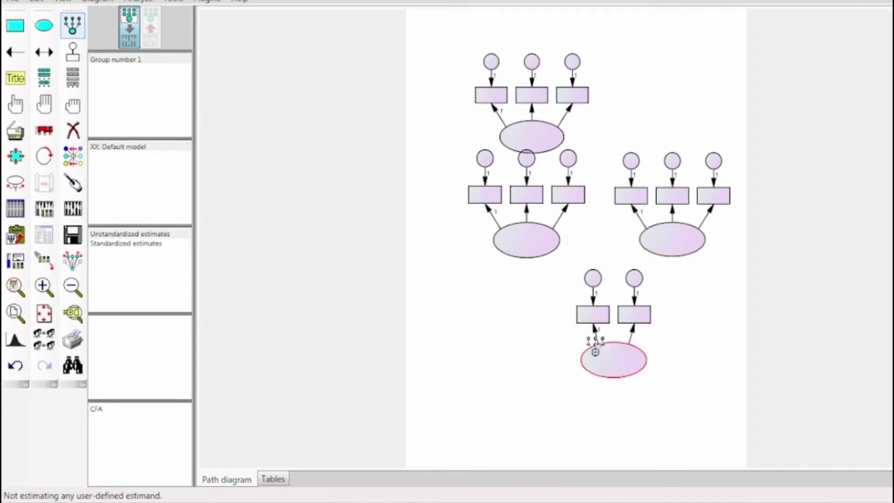
# Step: Add the third indicator to the bottom factor, completing four three-indicator factors
pyautogui.click(596, 352)
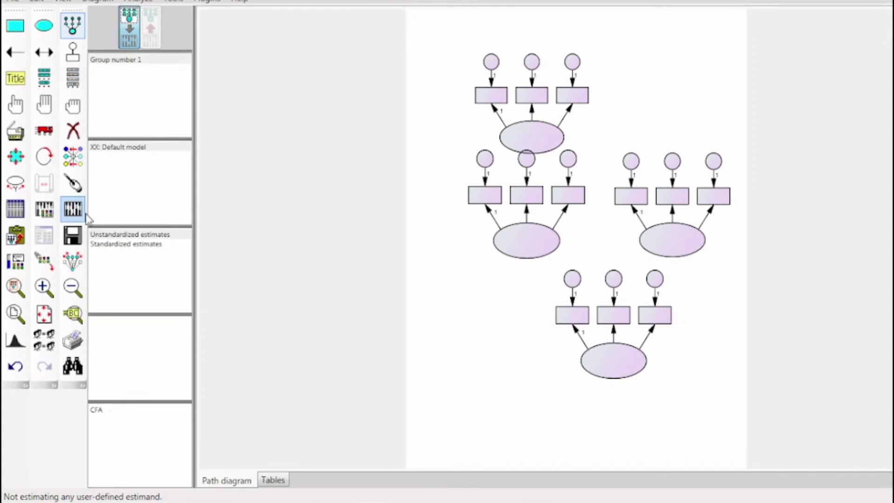
pyautogui.click(44, 156)
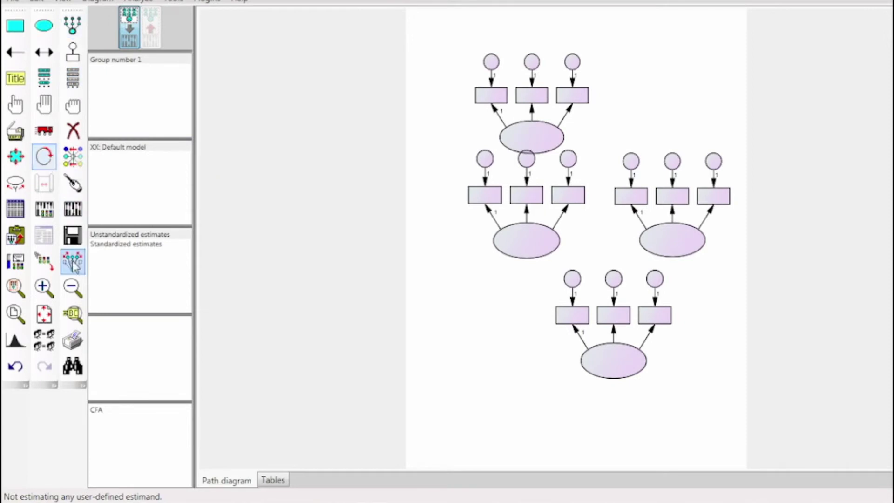
# Step: Rotate the top, middle-left, right and bottom factors' indicators until each sits left of its ellipse
pyautogui.click(528, 134)
pyautogui.click(529, 136)
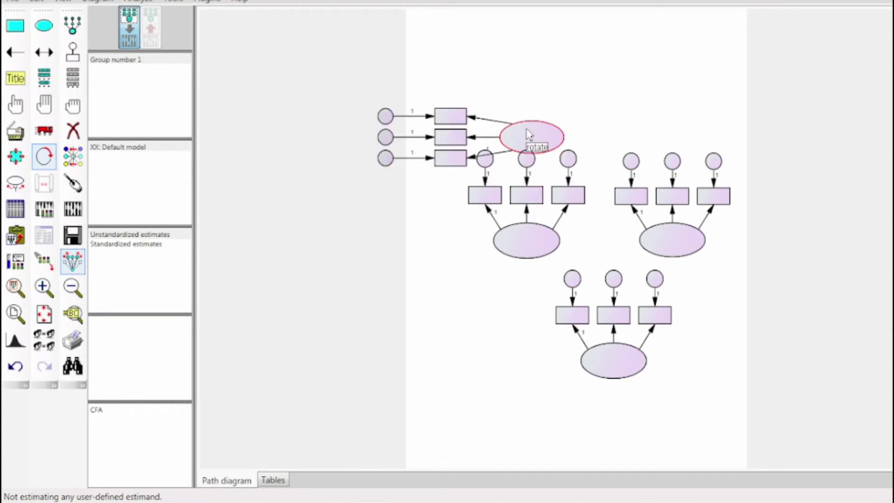
pyautogui.click(523, 242)
pyautogui.click(522, 250)
pyautogui.click(523, 254)
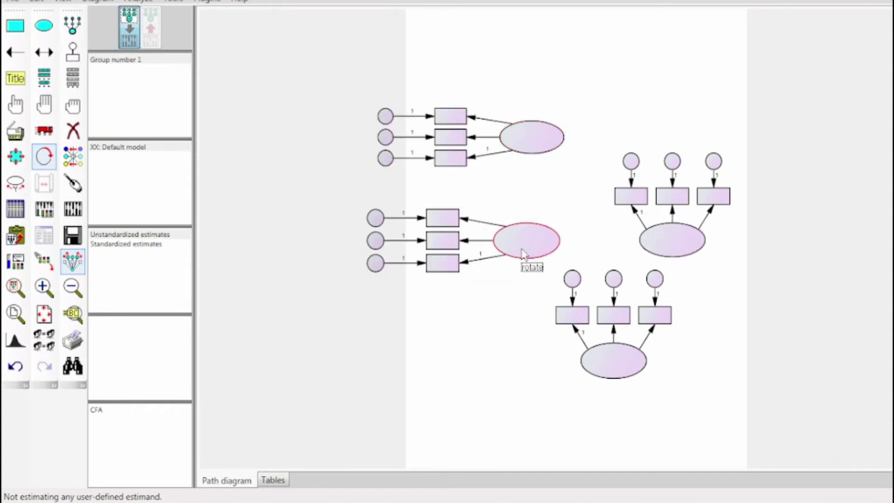
pyautogui.click(670, 254)
pyautogui.click(670, 254)
pyautogui.click(669, 252)
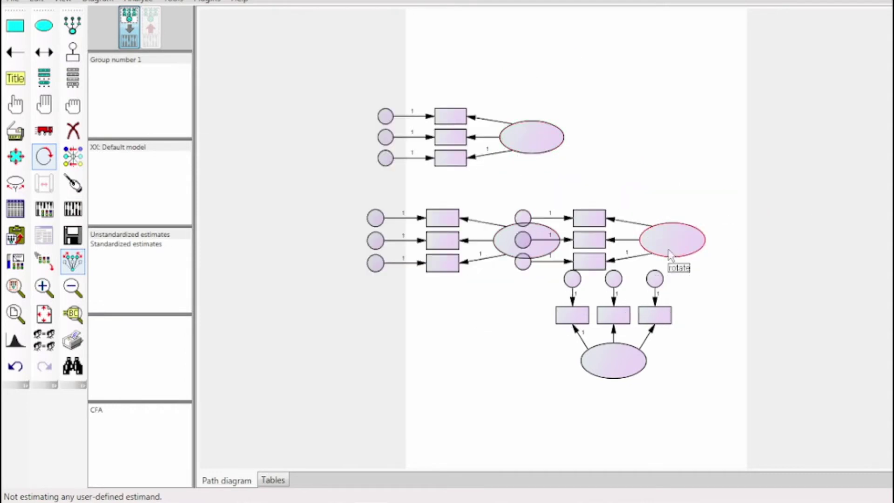
pyautogui.click(642, 364)
pyautogui.click(643, 365)
pyautogui.click(643, 364)
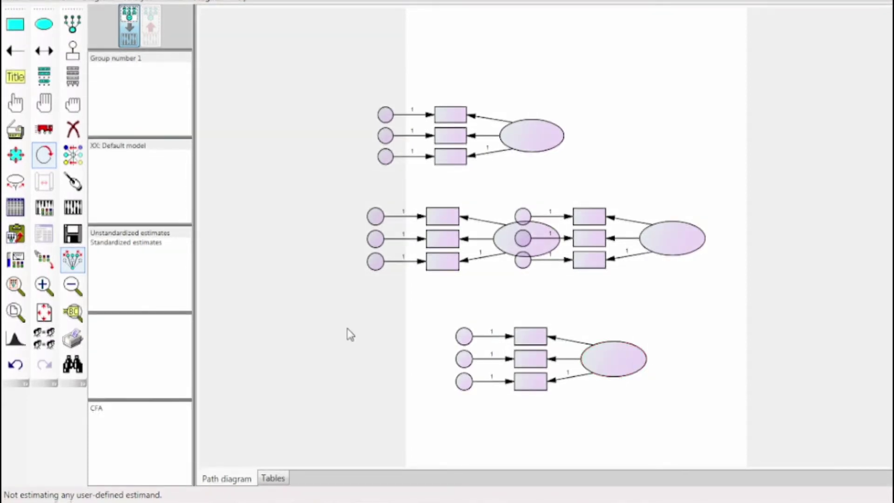
# Step: Move the top, right-hand, third and bottom factor models into one aligned vertical stack
pyautogui.click(45, 129)
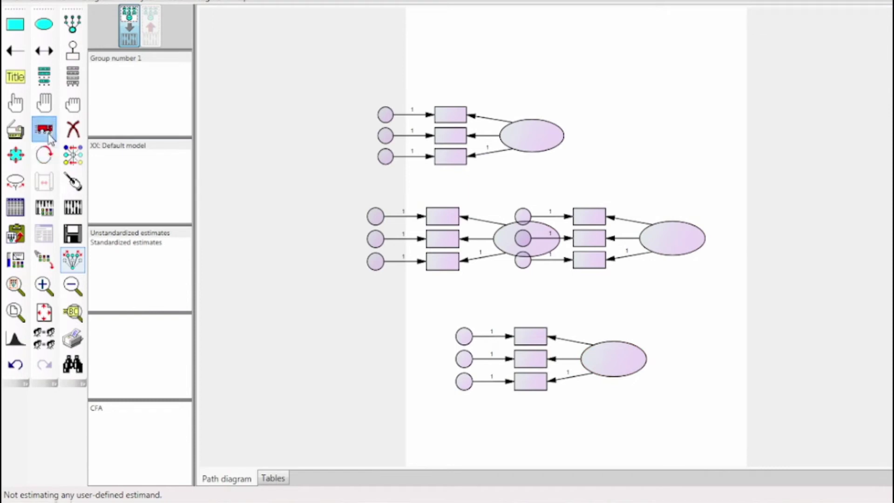
pyautogui.moveTo(534, 147); pyautogui.dragTo(551, 75)
pyautogui.moveTo(669, 241); pyautogui.dragTo(550, 156)
pyautogui.doubleClick(554, 247)
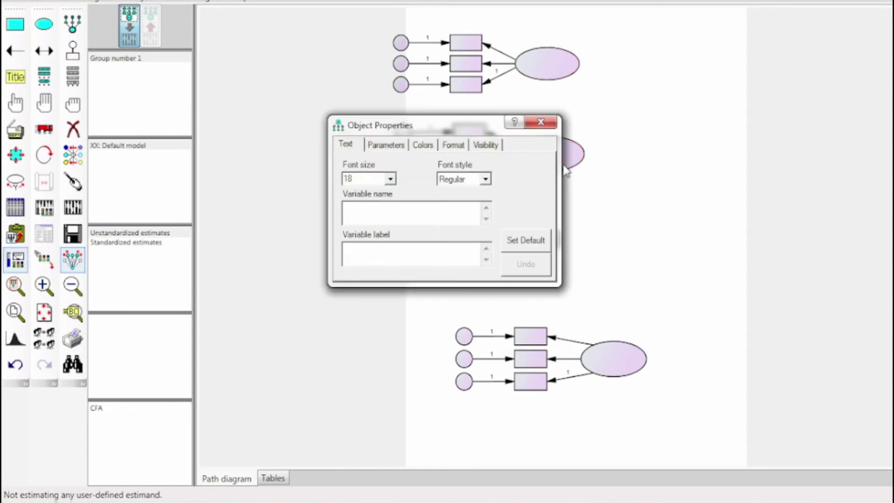
pyautogui.click(548, 130)
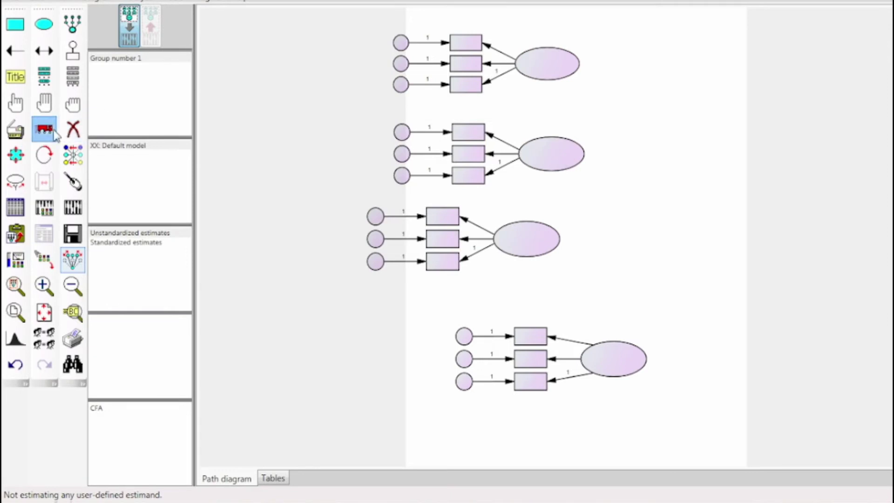
pyautogui.moveTo(528, 240); pyautogui.dragTo(556, 244)
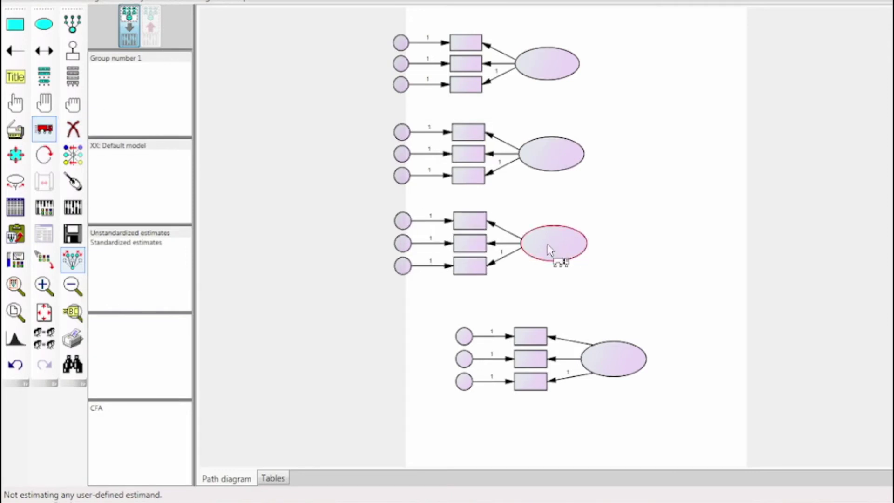
pyautogui.moveTo(624, 368); pyautogui.dragTo(564, 343)
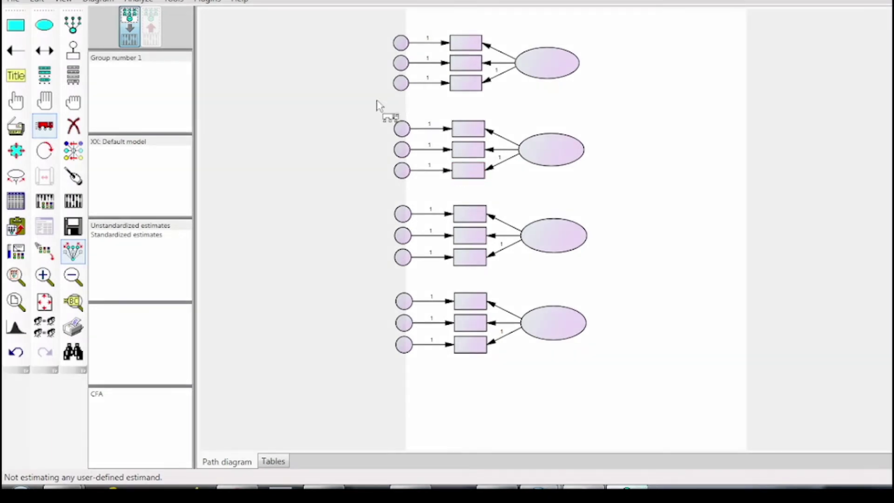
# Step: Drag Poor concentration, Obsessions, Sadness, Anger and Reduced QOL onto the top two factors' boxes
pyautogui.click(87, 75)
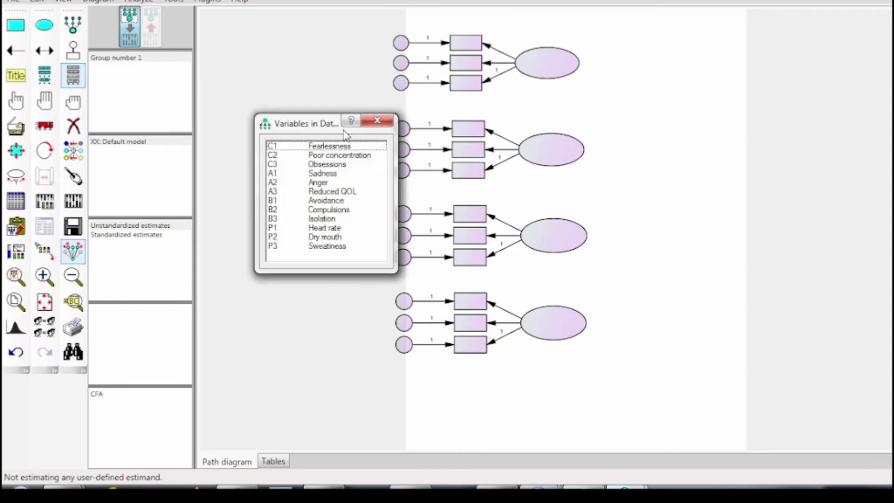
pyautogui.moveTo(327, 126); pyautogui.dragTo(477, 44)
pyautogui.moveTo(685, 87); pyautogui.dragTo(475, 65)
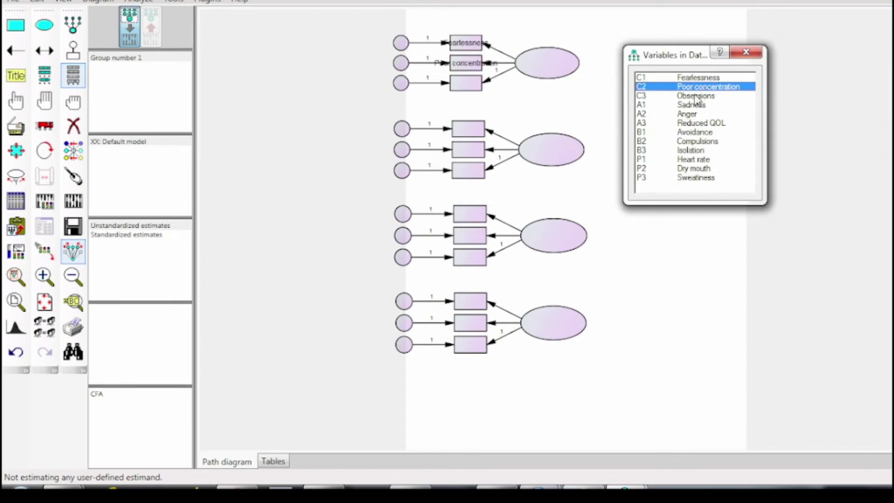
pyautogui.moveTo(697, 96); pyautogui.dragTo(473, 85)
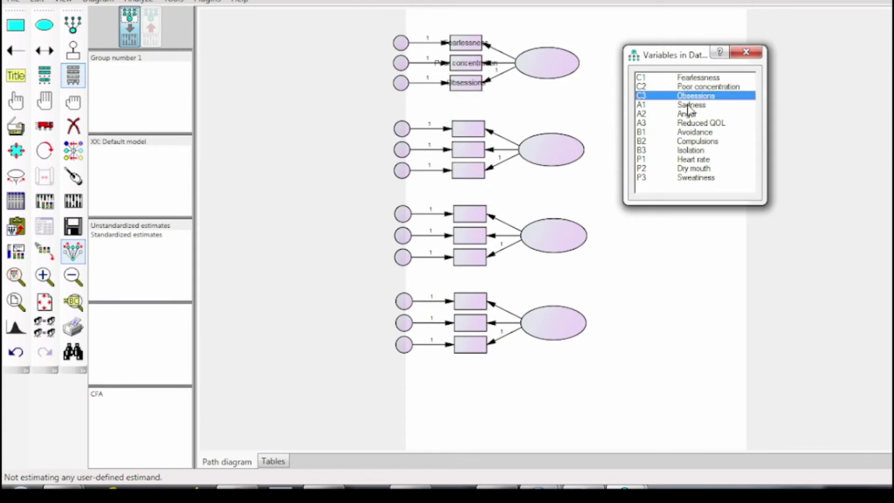
pyautogui.moveTo(691, 105); pyautogui.dragTo(481, 134)
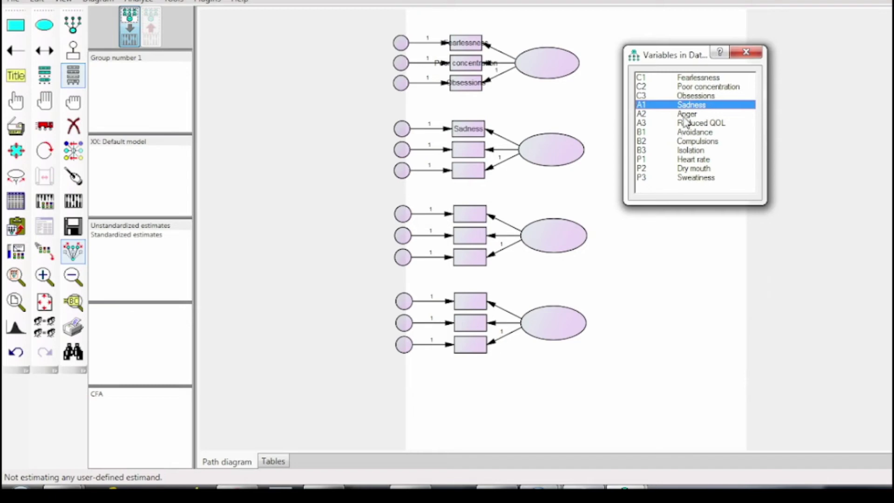
pyautogui.moveTo(688, 114); pyautogui.dragTo(476, 152)
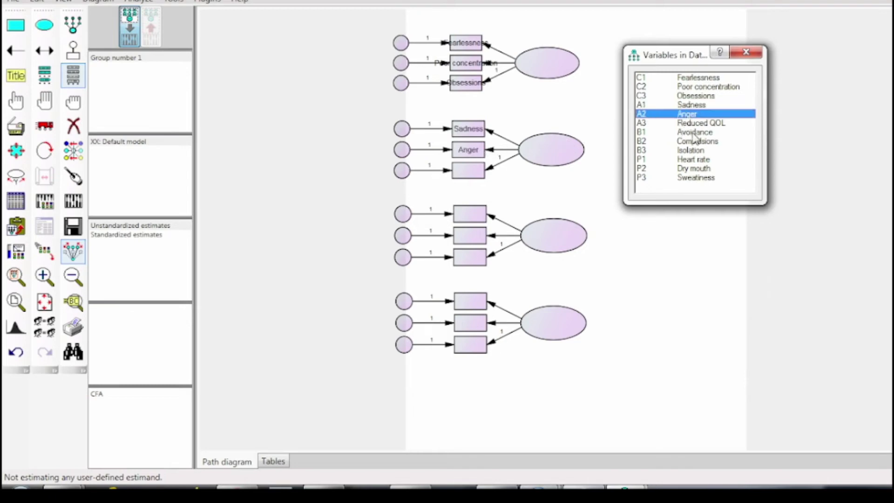
pyautogui.moveTo(694, 123); pyautogui.dragTo(475, 223)
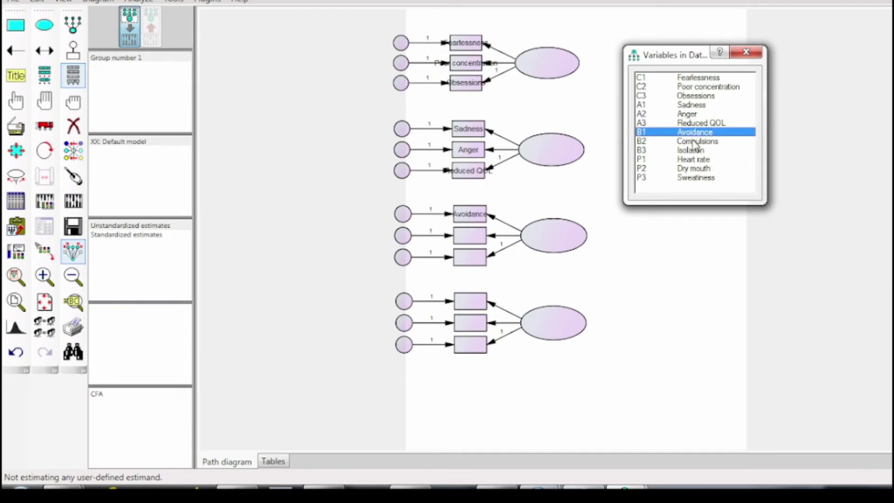
# Step: Assign Compulsions, Isolation, Heart rate, Dry mouth and Sweatiness to the lower factors' boxes, then close the list
pyautogui.moveTo(646, 141); pyautogui.dragTo(470, 235)
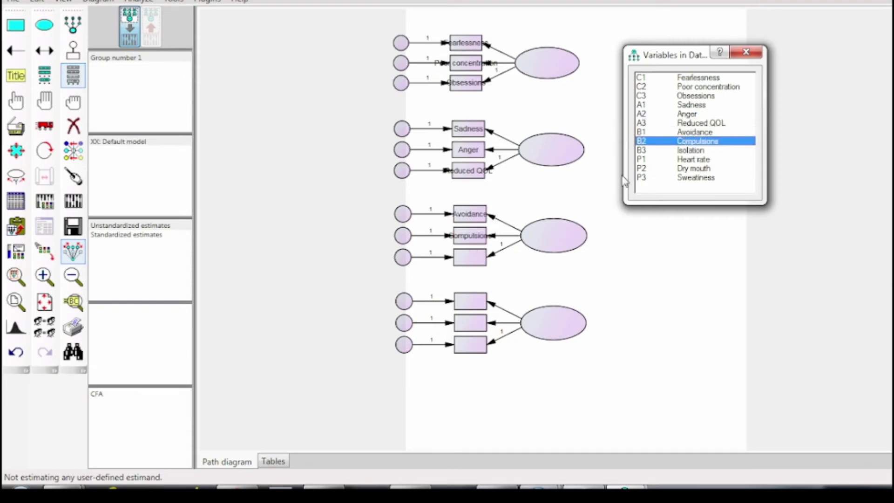
pyautogui.moveTo(680, 150); pyautogui.dragTo(470, 257)
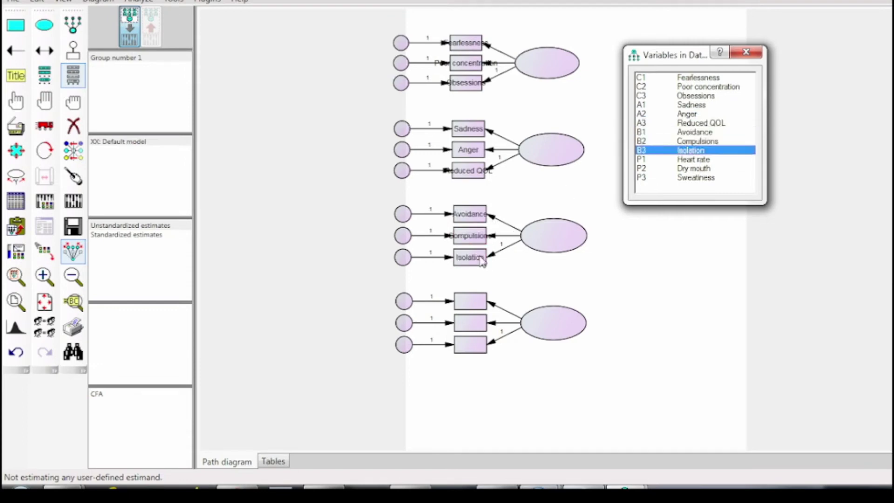
pyautogui.moveTo(685, 160); pyautogui.dragTo(470, 301)
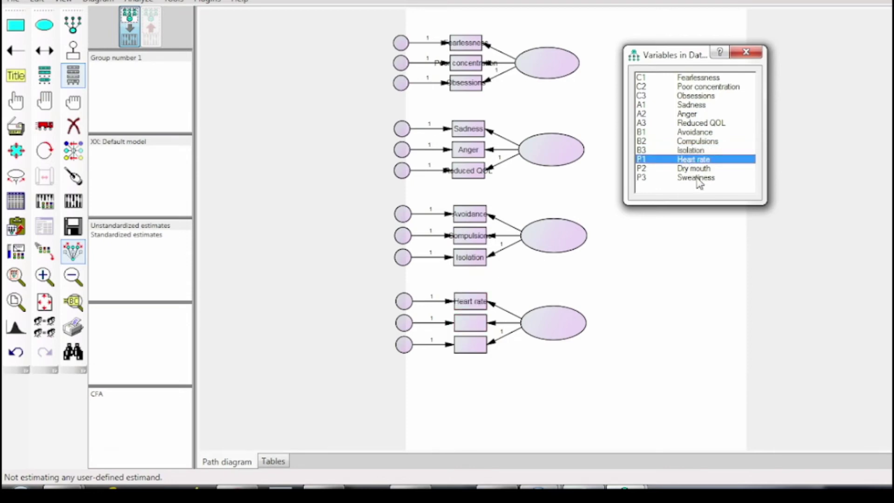
pyautogui.moveTo(689, 168); pyautogui.dragTo(471, 323)
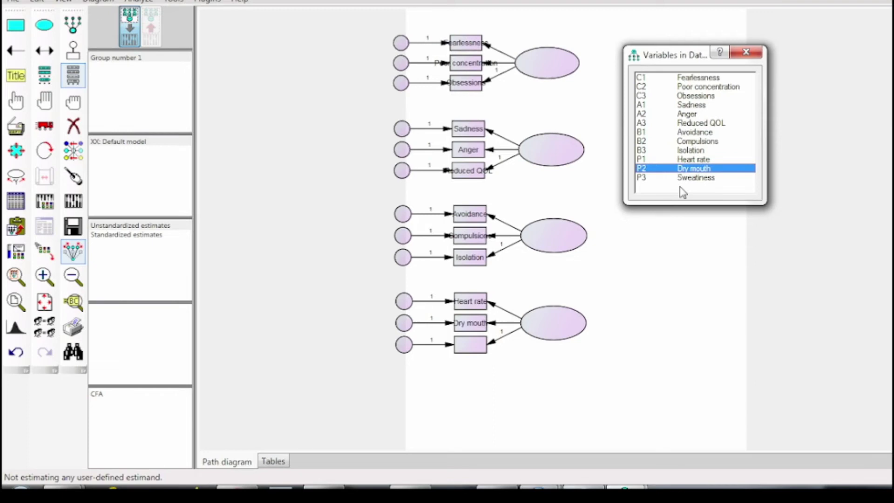
pyautogui.moveTo(685, 178); pyautogui.dragTo(479, 350)
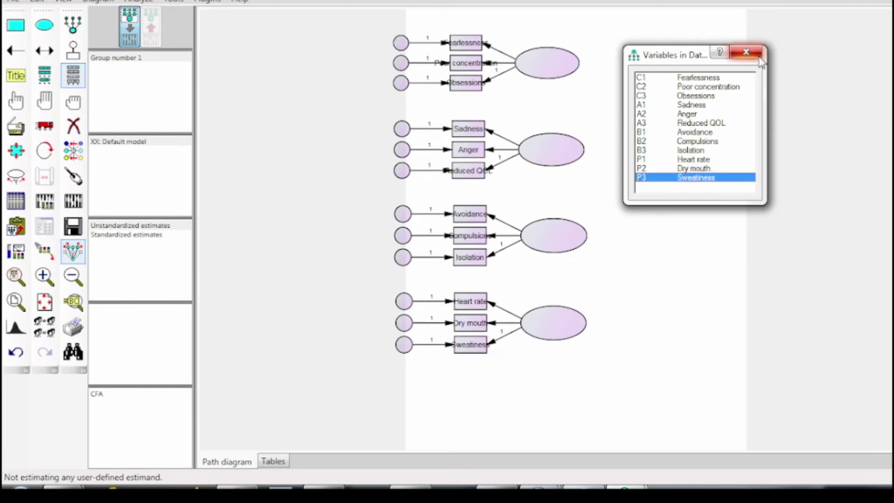
pyautogui.click(73, 74)
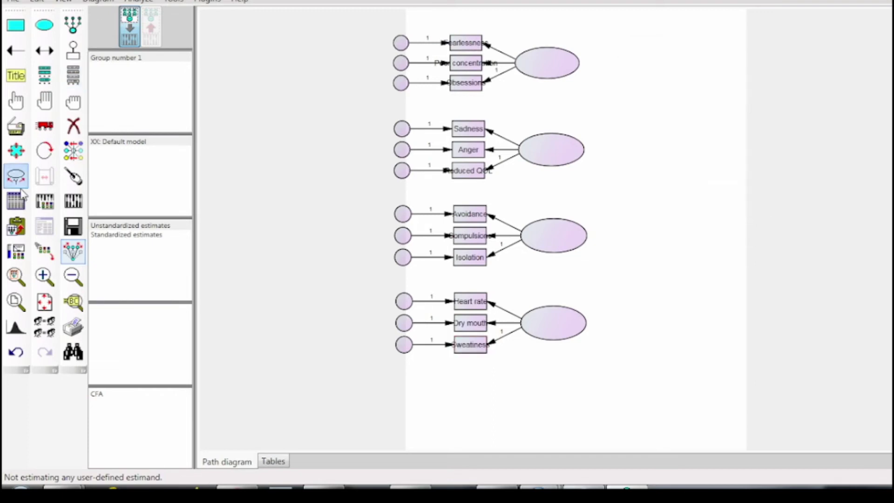
# Step: Widen the top indicator boxes to fit names and make the three lower groups match
pyautogui.click(16, 151)
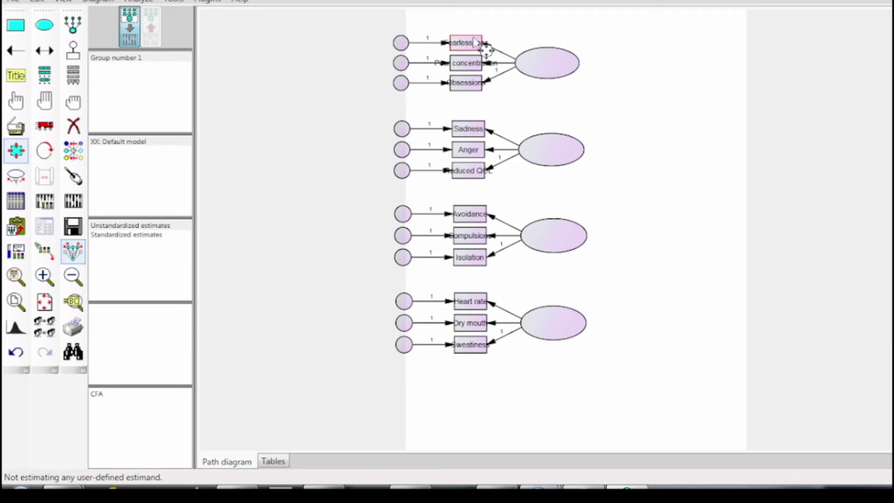
pyautogui.moveTo(474, 40); pyautogui.dragTo(511, 47)
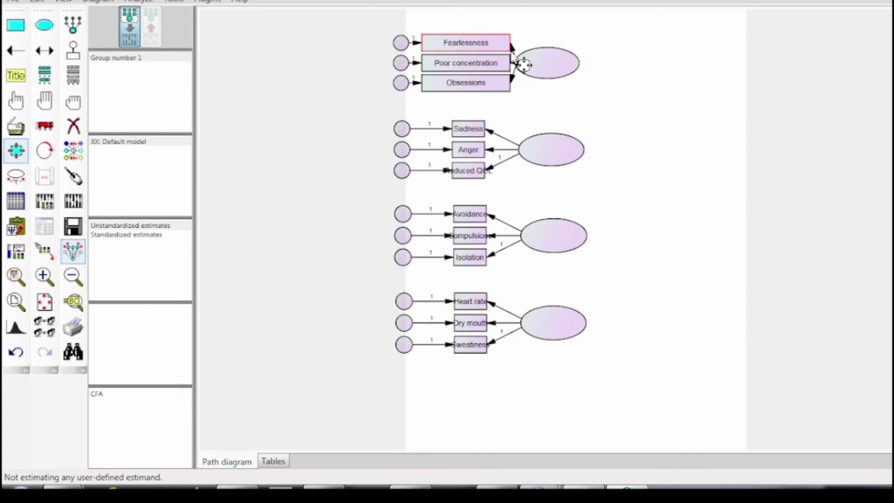
pyautogui.click(520, 150)
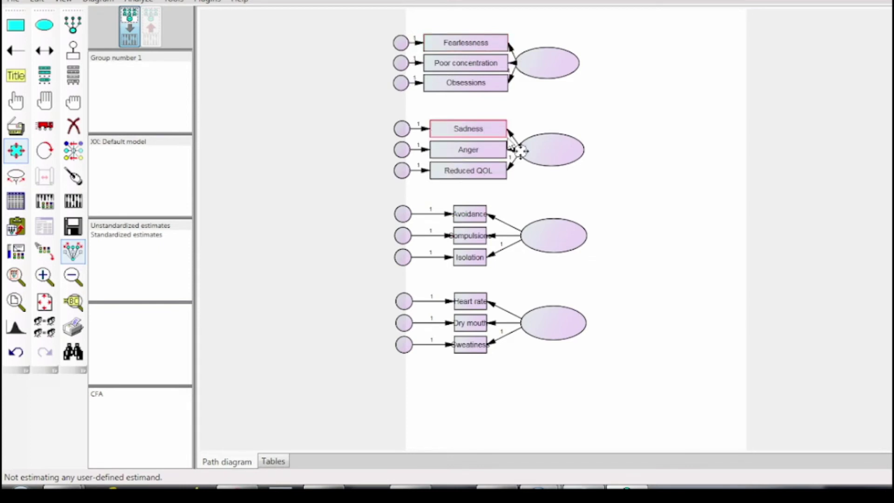
pyautogui.click(520, 236)
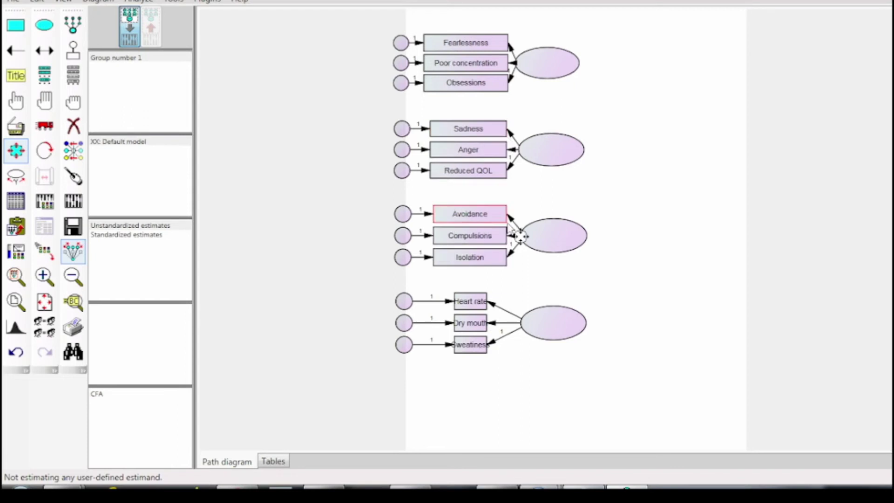
pyautogui.click(513, 313)
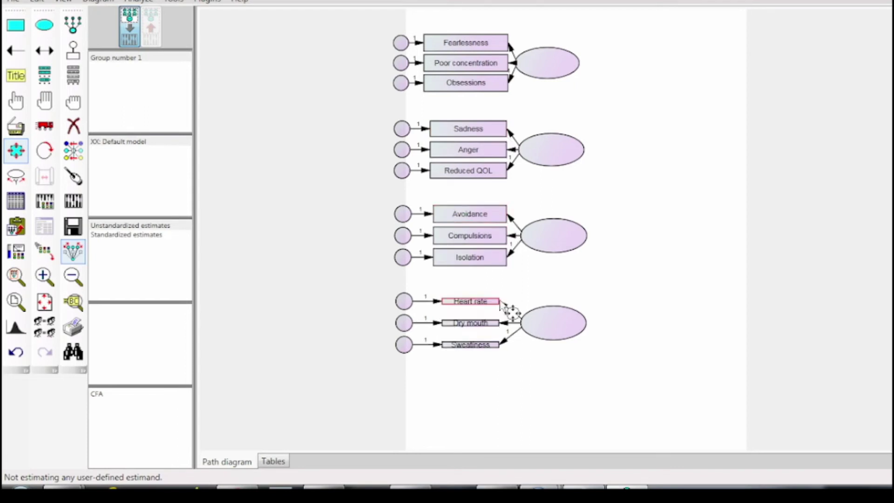
pyautogui.click(523, 320)
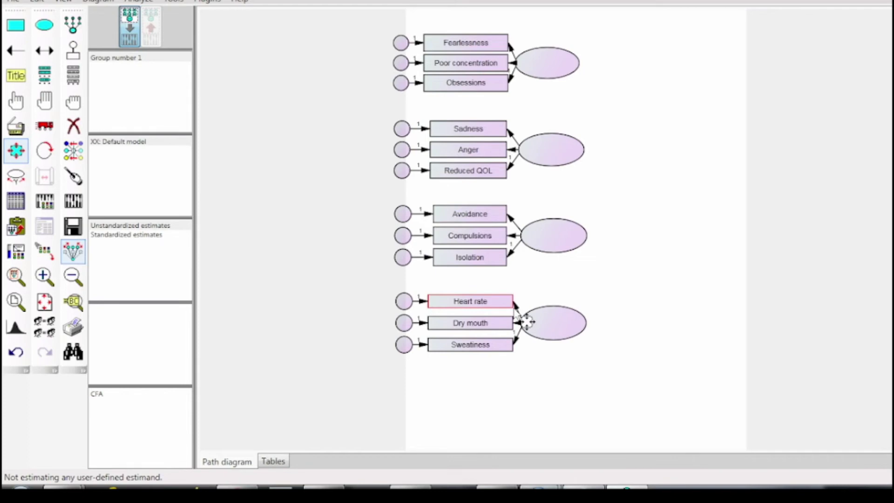
pyautogui.click(527, 322)
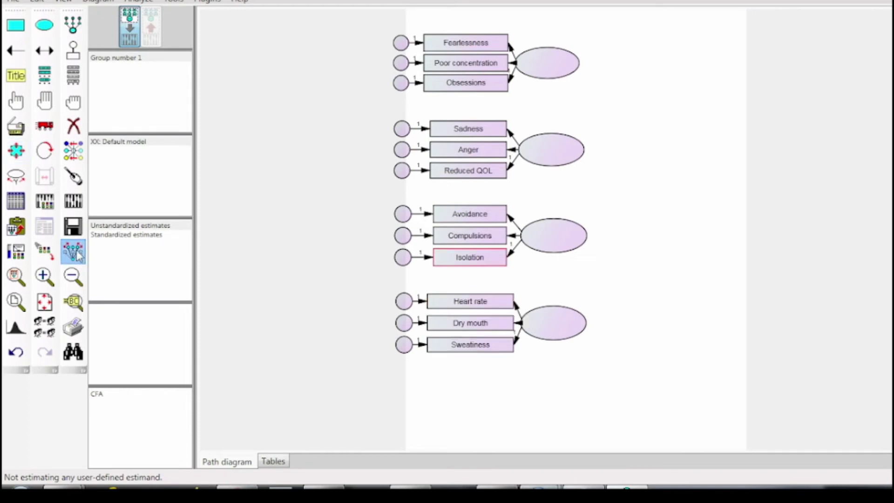
# Step: Name the factors Cognitive, Affective, Behavioral and Psychological in their Object Properties
pyautogui.doubleClick(572, 67)
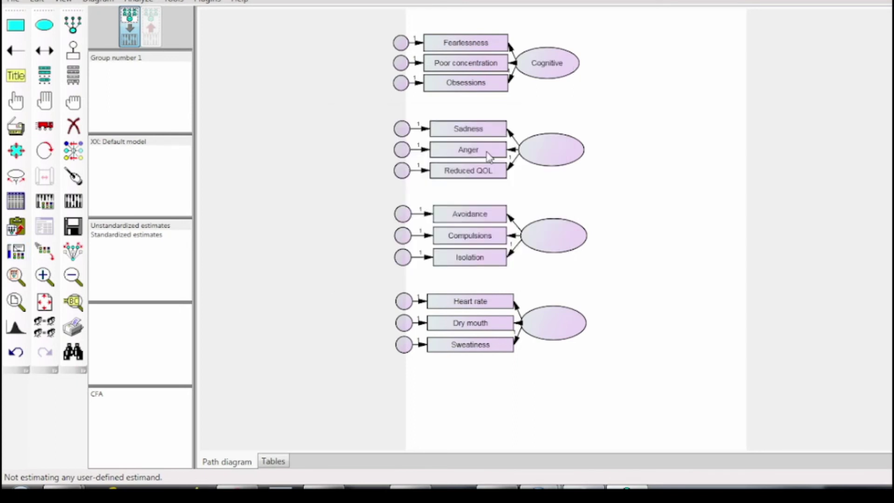
pyautogui.doubleClick(553, 152)
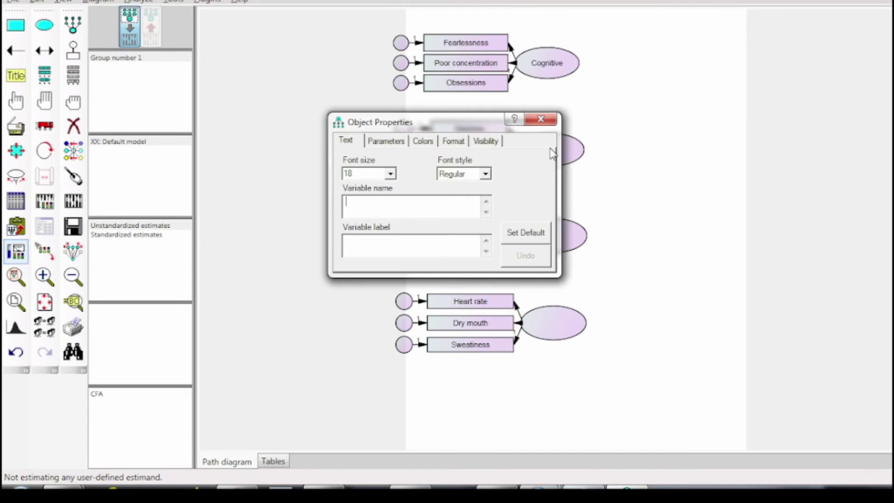
pyautogui.write('Affecti')
pyautogui.press('BackSpace')
pyautogui.press('BackSpace')
pyautogui.press('BackSpace')
pyautogui.press('BackSpace')
pyautogui.press('BackSpace')
pyautogui.press('BackSpace')
pyautogui.press('BackSpace')
pyautogui.write('Be')
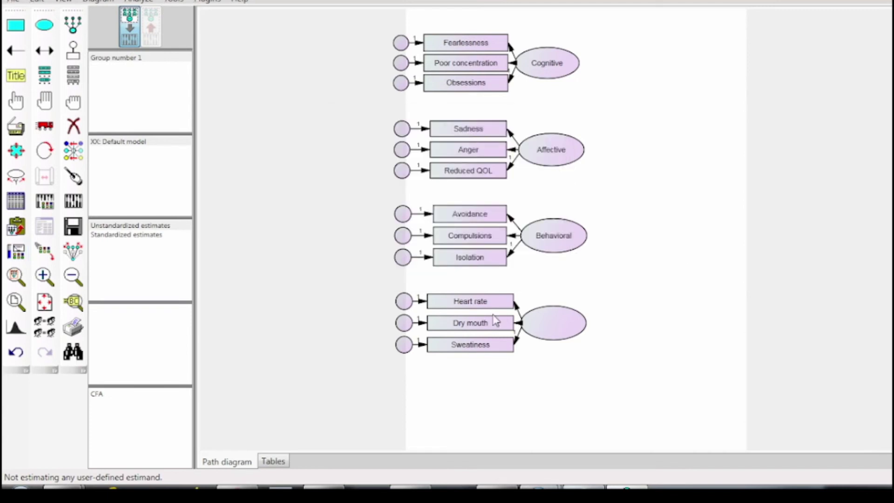
pyautogui.doubleClick(557, 340)
pyautogui.write('P')
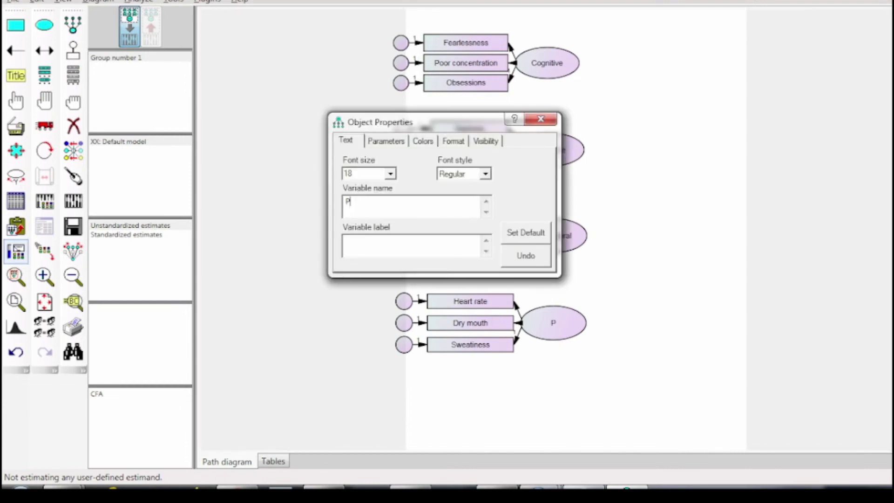
pyautogui.write('sychol')
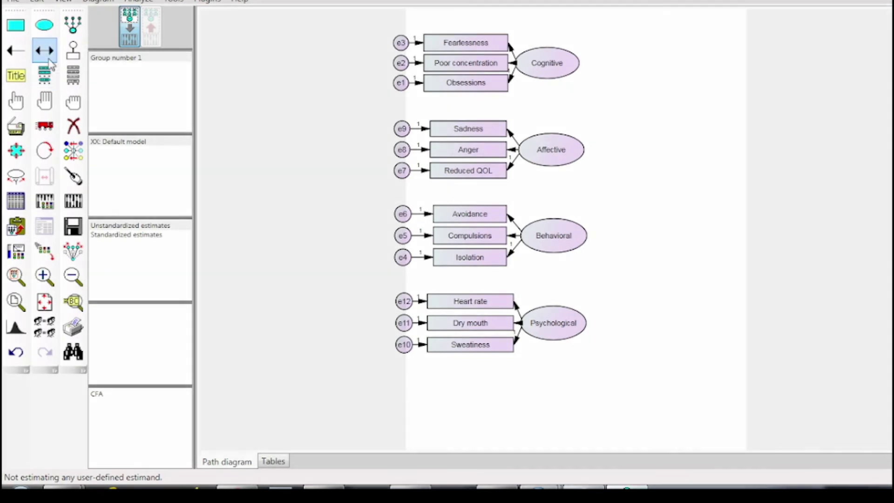
# Step: Draw covariances from Cognitive to the other three factors, plus Affective–Behavioral and Behavioral–Psychological
pyautogui.click(48, 60)
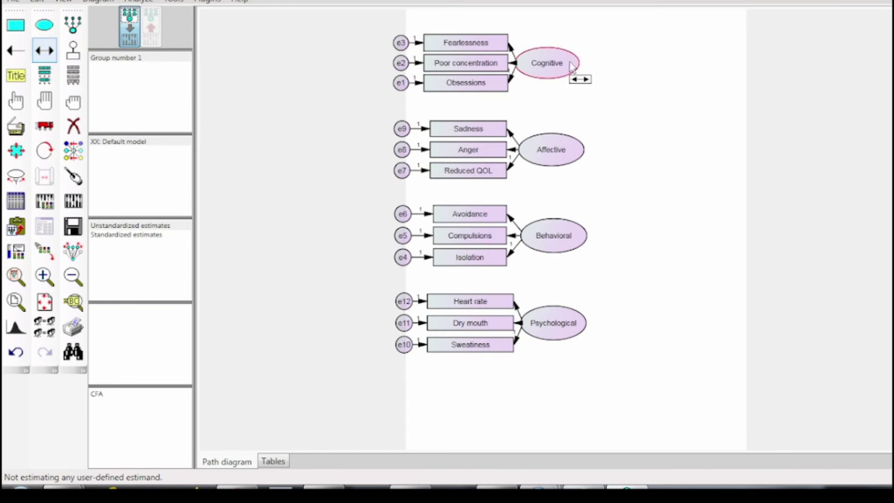
pyautogui.moveTo(577, 67); pyautogui.dragTo(583, 156)
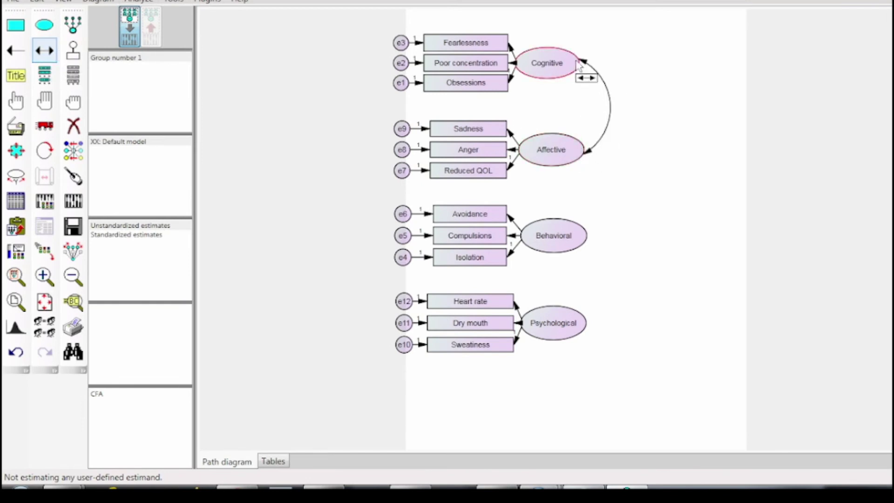
pyautogui.moveTo(579, 65); pyautogui.dragTo(583, 249)
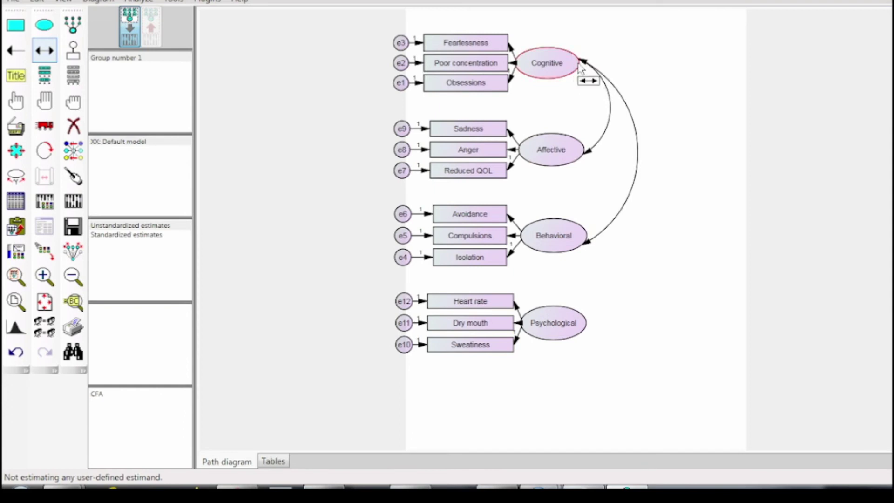
pyautogui.moveTo(581, 68); pyautogui.dragTo(591, 321)
pyautogui.moveTo(582, 152); pyautogui.dragTo(583, 321)
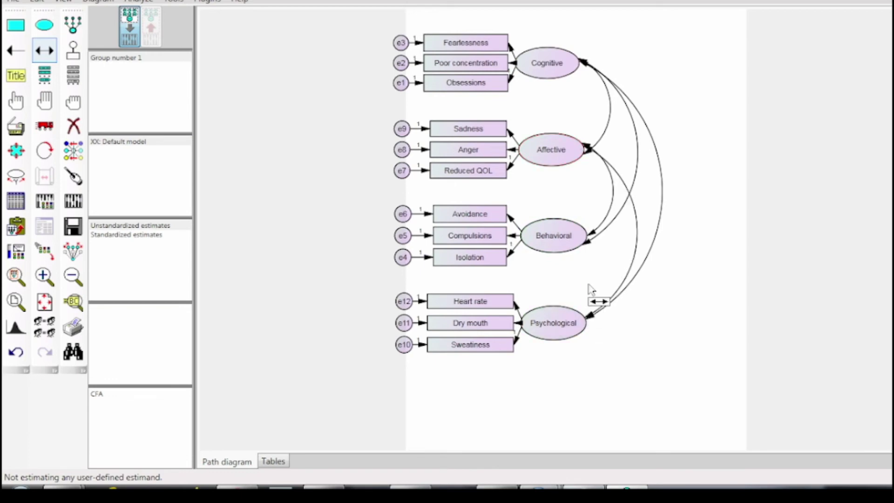
pyautogui.moveTo(586, 245); pyautogui.dragTo(583, 333)
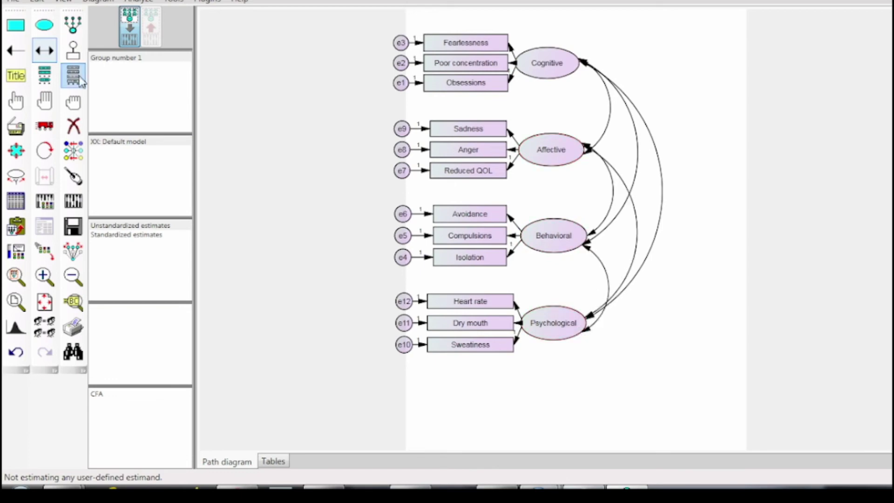
# Step: Touch up the arrows around Cognitive, Affective, Behavioral and Psychological so they attach cleanly
pyautogui.click(73, 176)
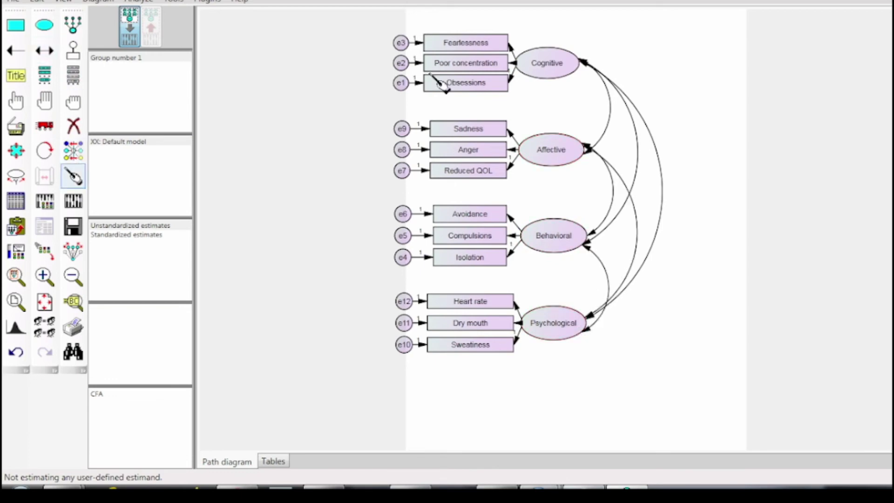
pyautogui.click(561, 82)
pyautogui.click(563, 152)
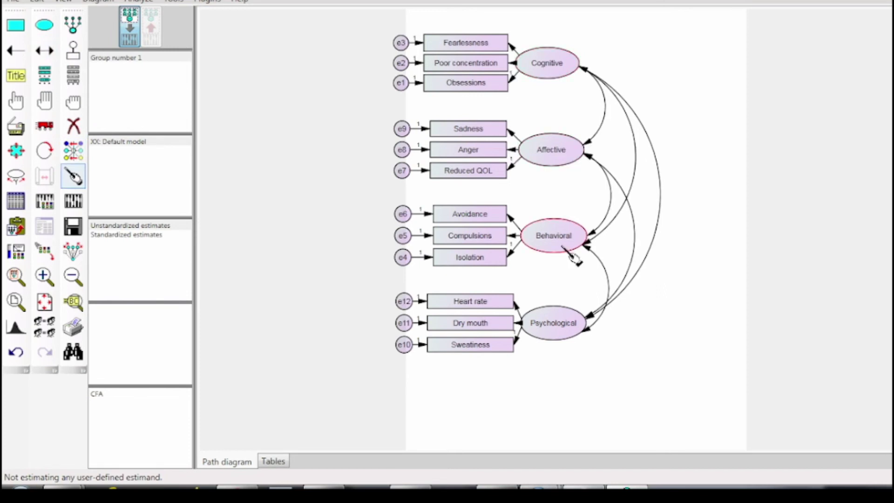
pyautogui.click(572, 252)
pyautogui.click(565, 322)
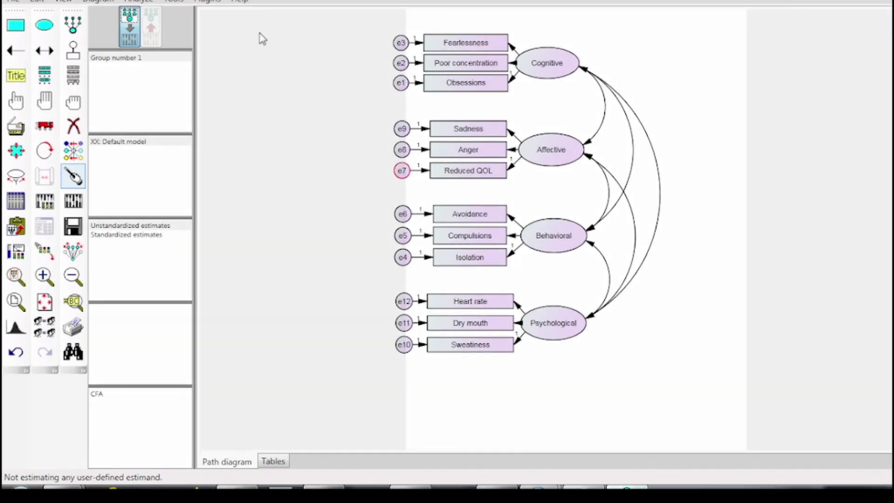
pyautogui.click(12, 6)
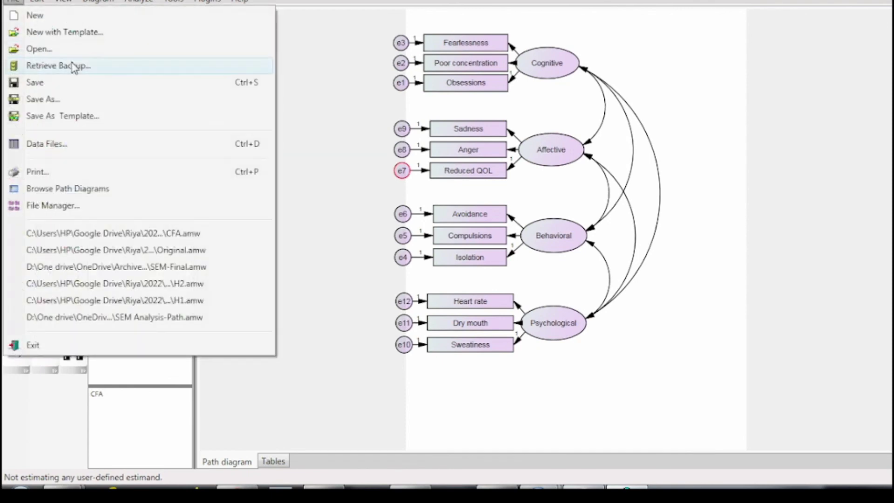
# Step: Save the path diagram as CFA-file.amw in the CFA folder
pyautogui.click(72, 84)
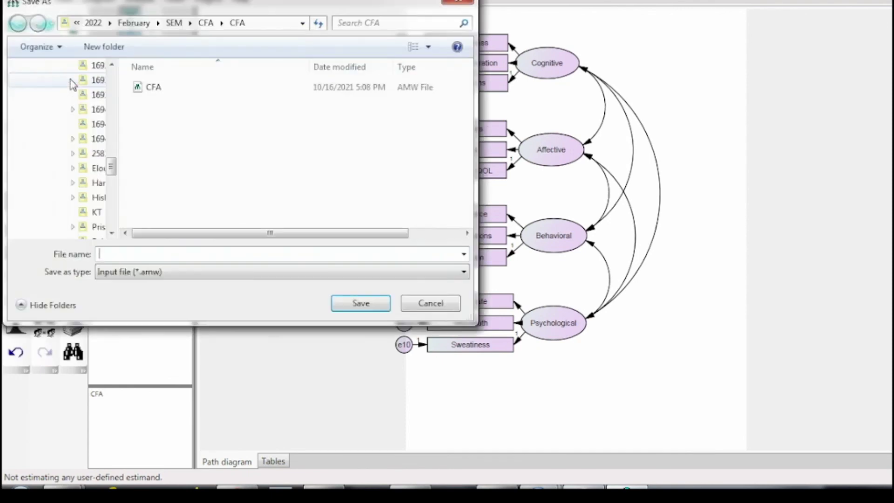
pyautogui.write('C')
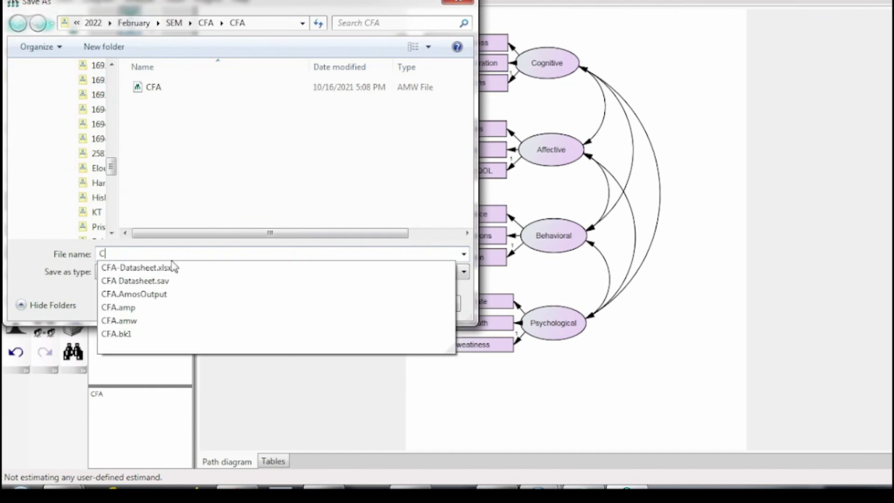
pyautogui.write('FA-file')
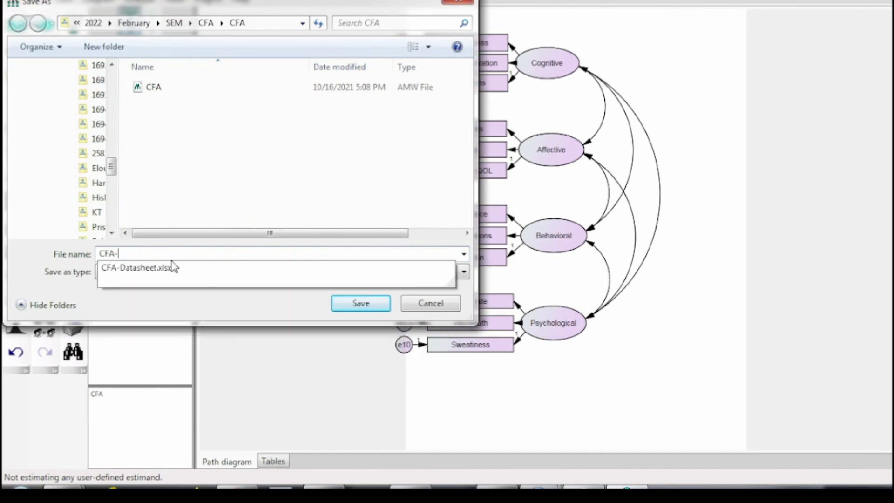
pyautogui.click(360, 308)
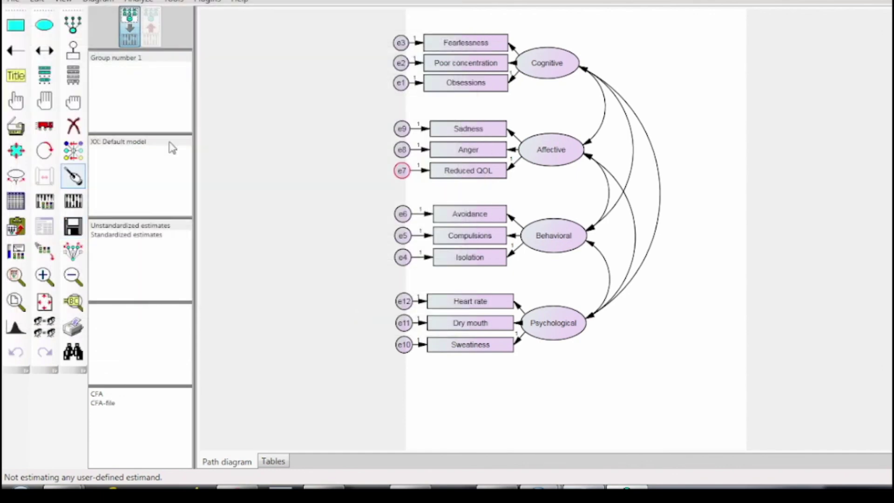
# Step: Request standardized estimates and modification indices in Analysis Properties, then run the estimation
pyautogui.click(47, 203)
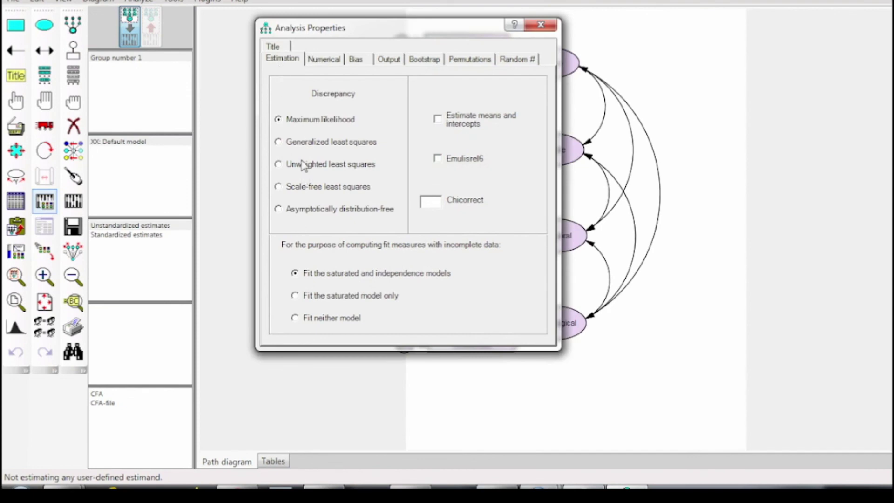
pyautogui.click(396, 60)
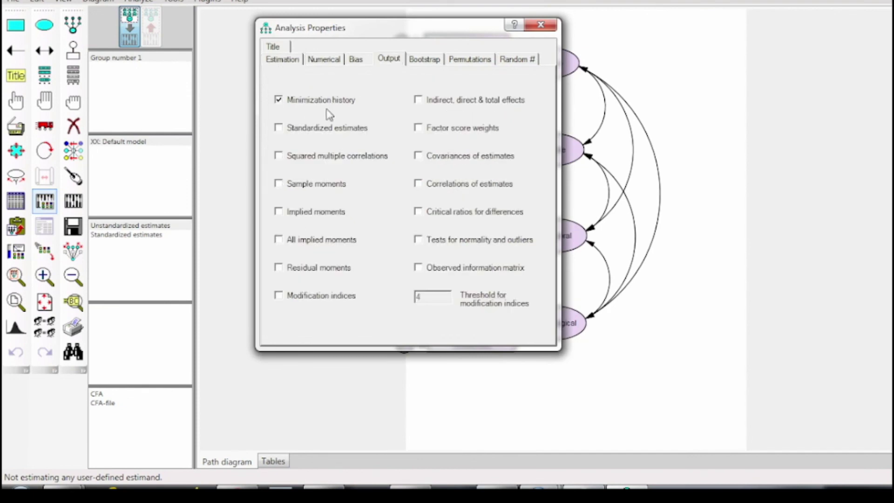
pyautogui.click(330, 132)
pyautogui.click(319, 297)
pyautogui.click(289, 61)
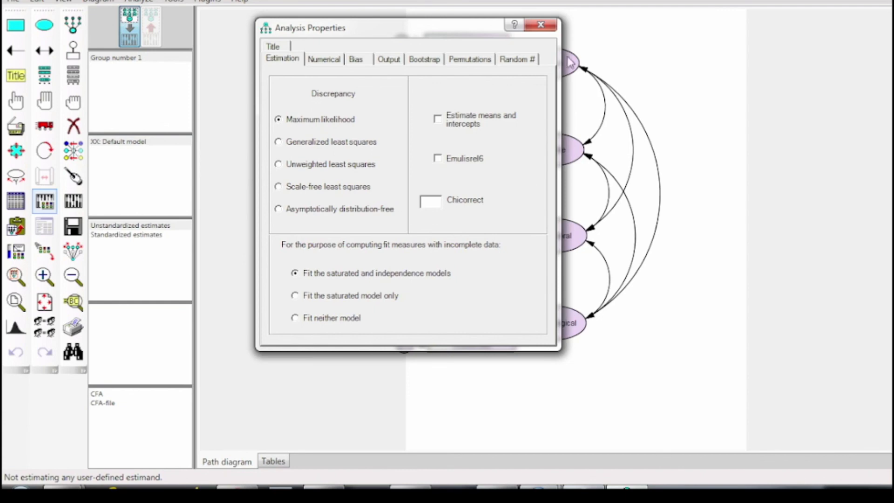
pyautogui.click(541, 25)
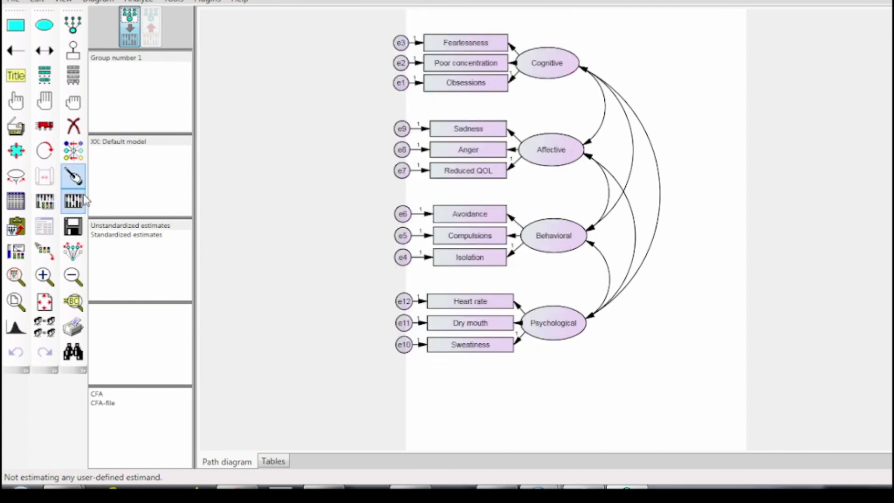
pyautogui.click(84, 200)
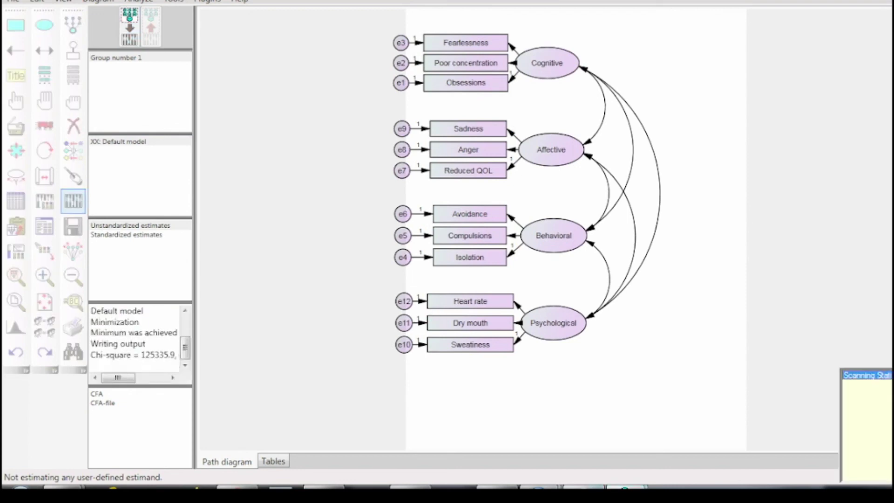
# Step: Let the default model converge with chi-square 237.232 on 48 degrees of freedom
pyautogui.moveTo(584, 486)
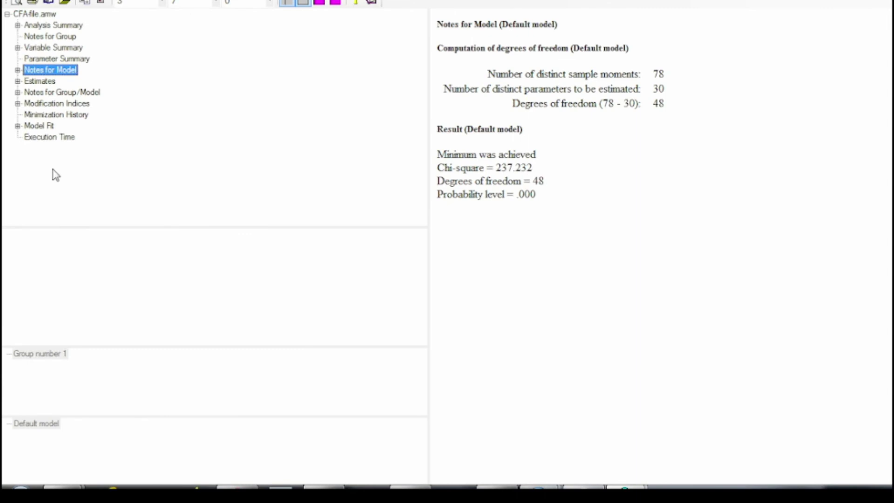
# Step: Review the Model Fit summary, then the Estimates section with regression weights and standardized loadings
pyautogui.click(42, 126)
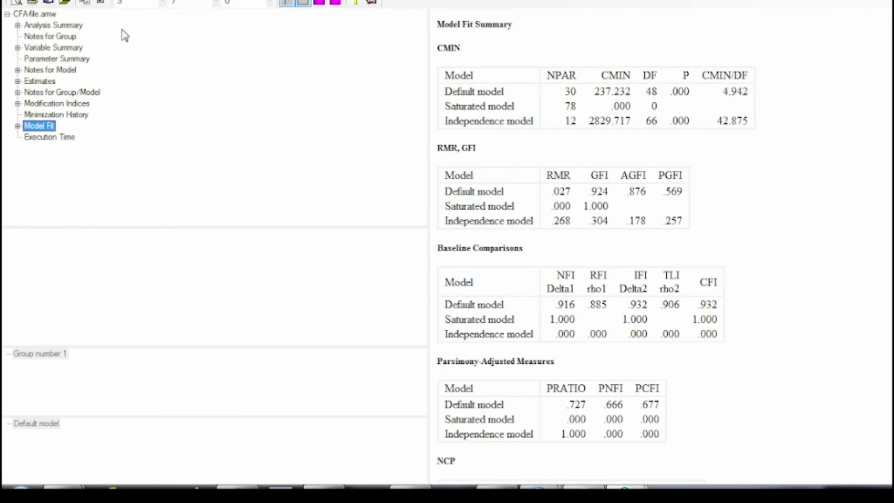
pyautogui.press('Up')
pyautogui.press('Up')
pyautogui.press('Up')
pyautogui.press('Up')
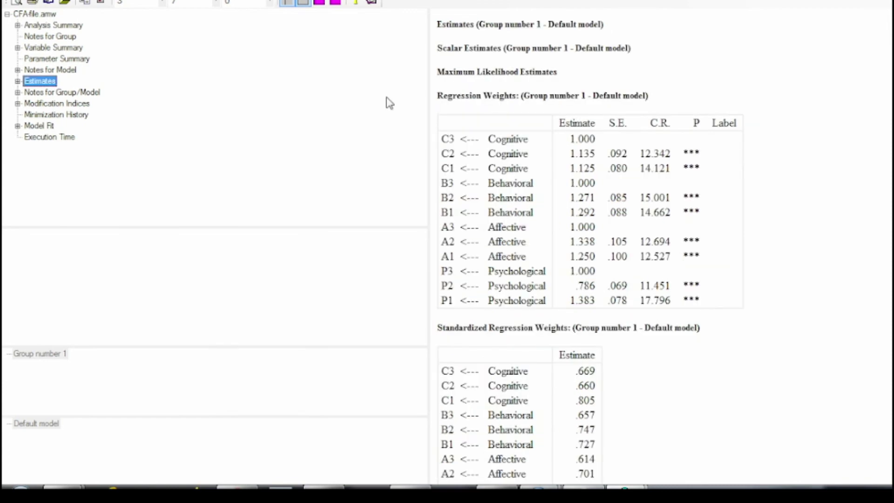